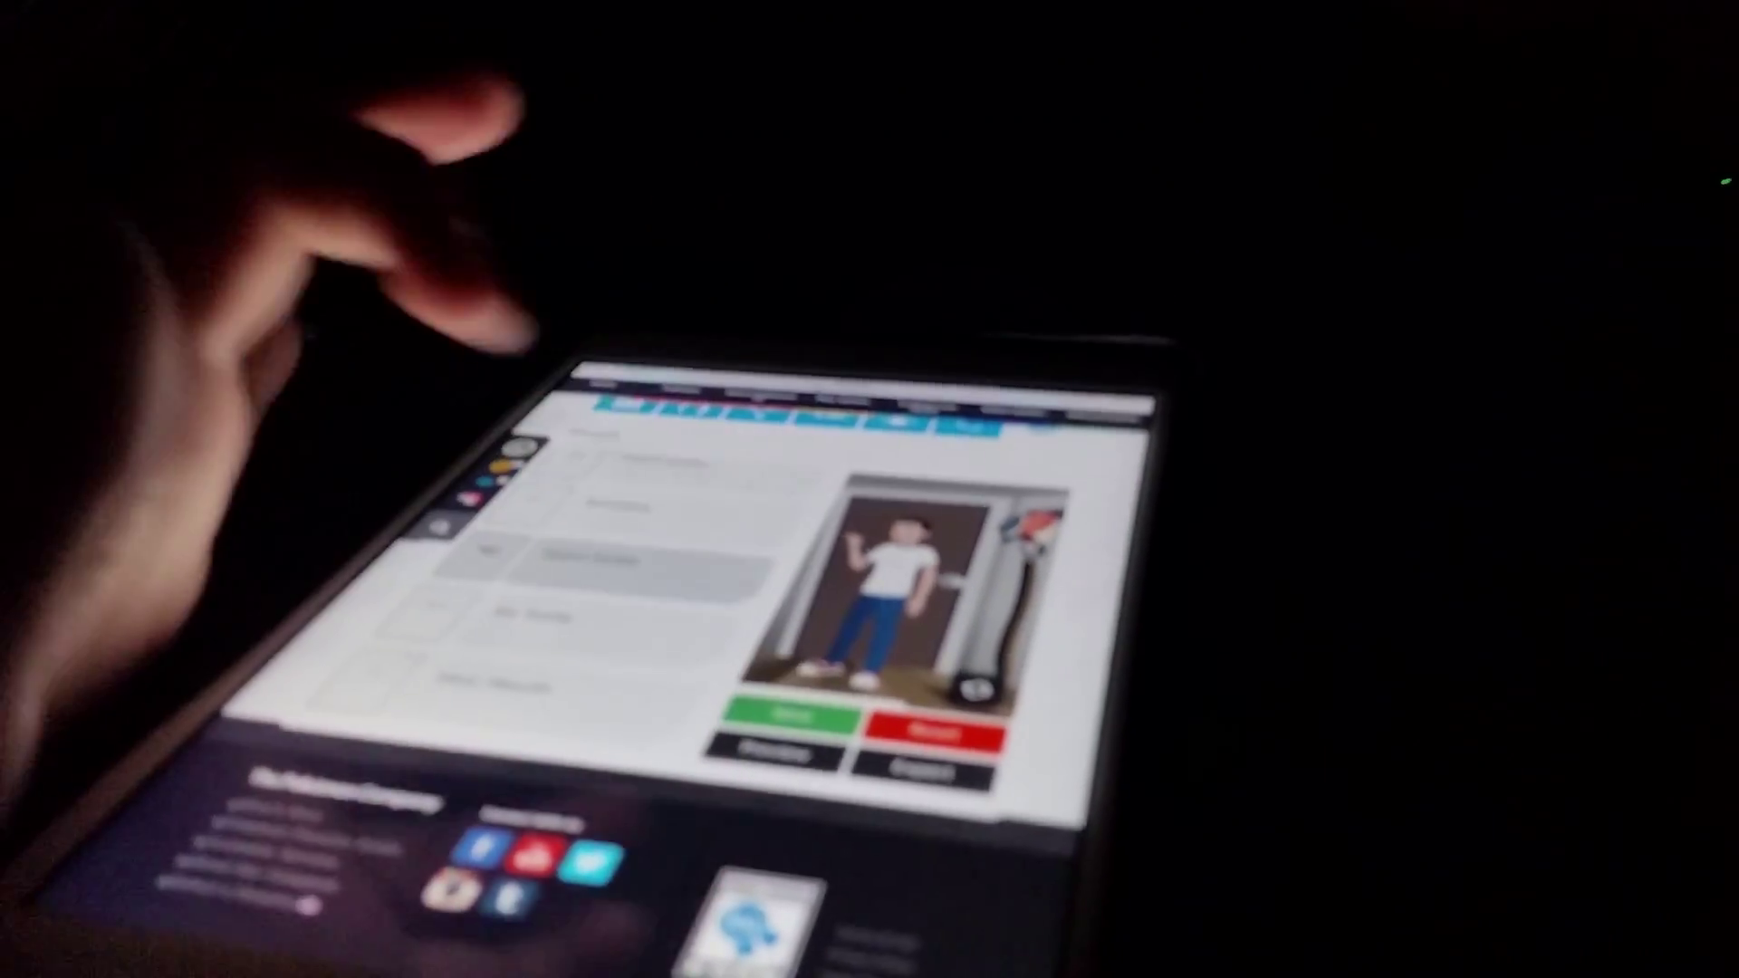
pyautogui.click(788, 718)
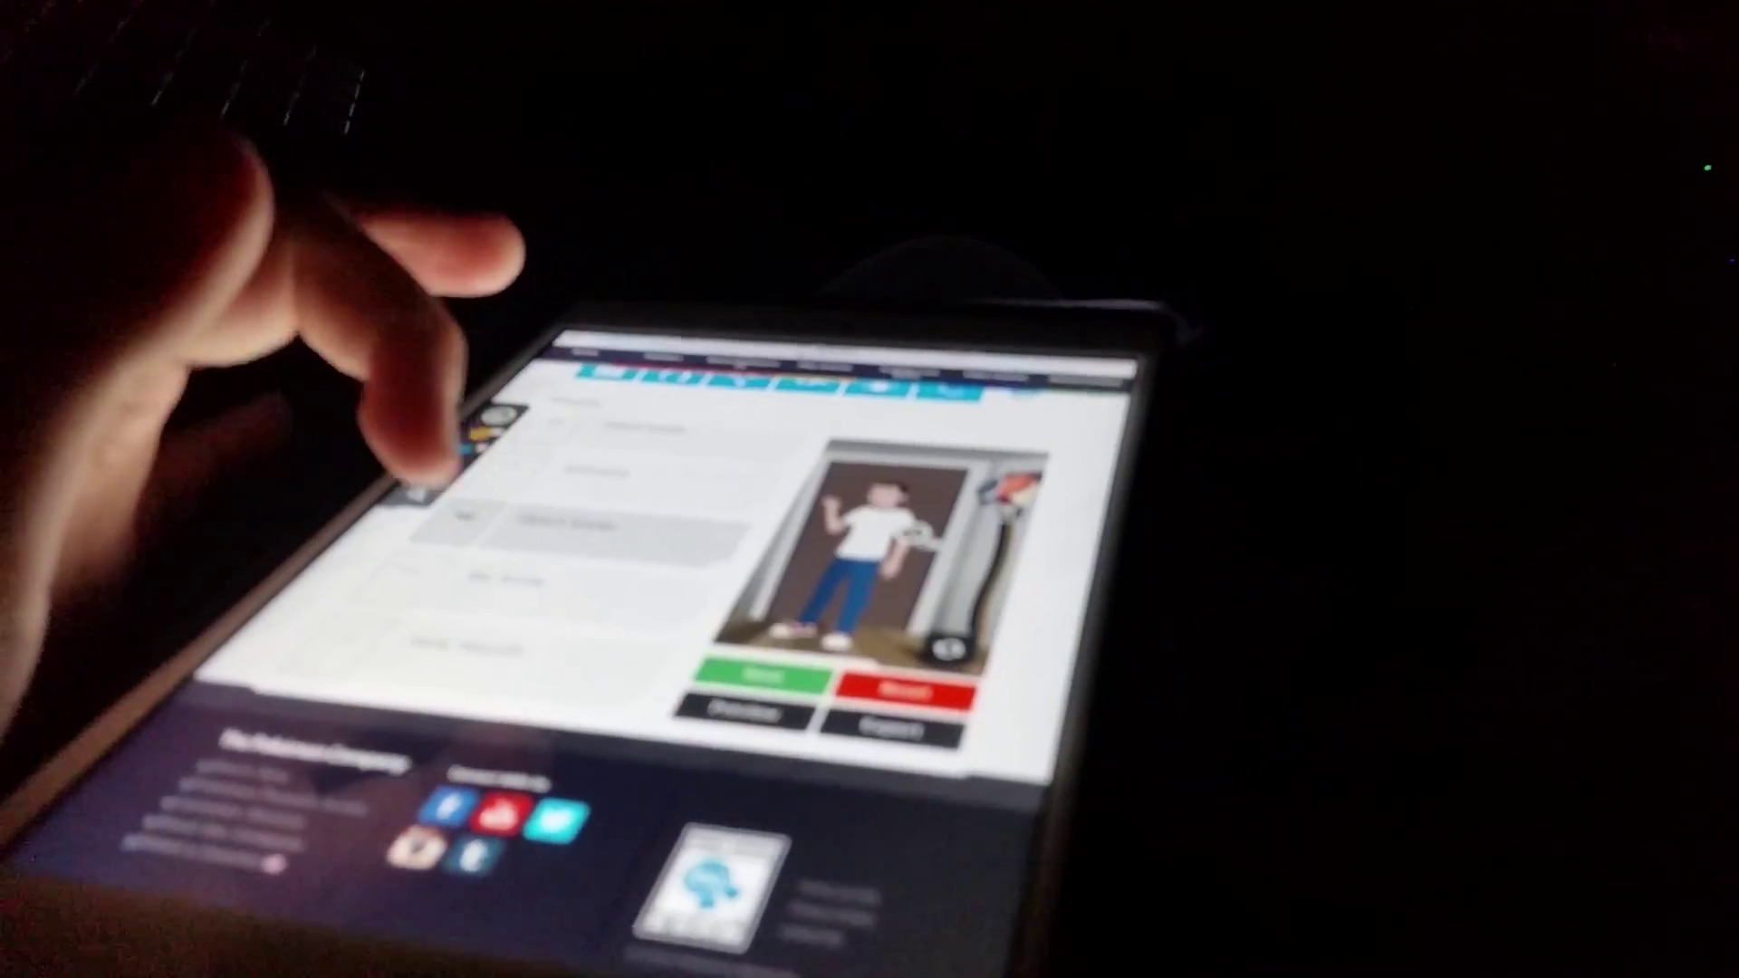